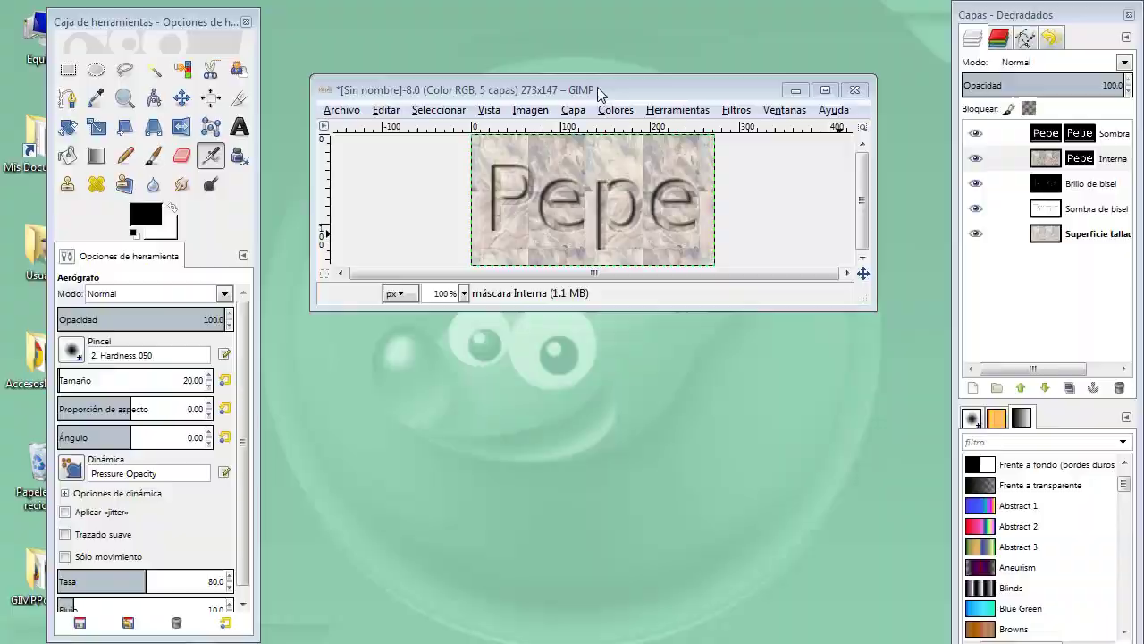
Bring the untitled Pepe carved-stone image window into focus
left_click(597, 90)
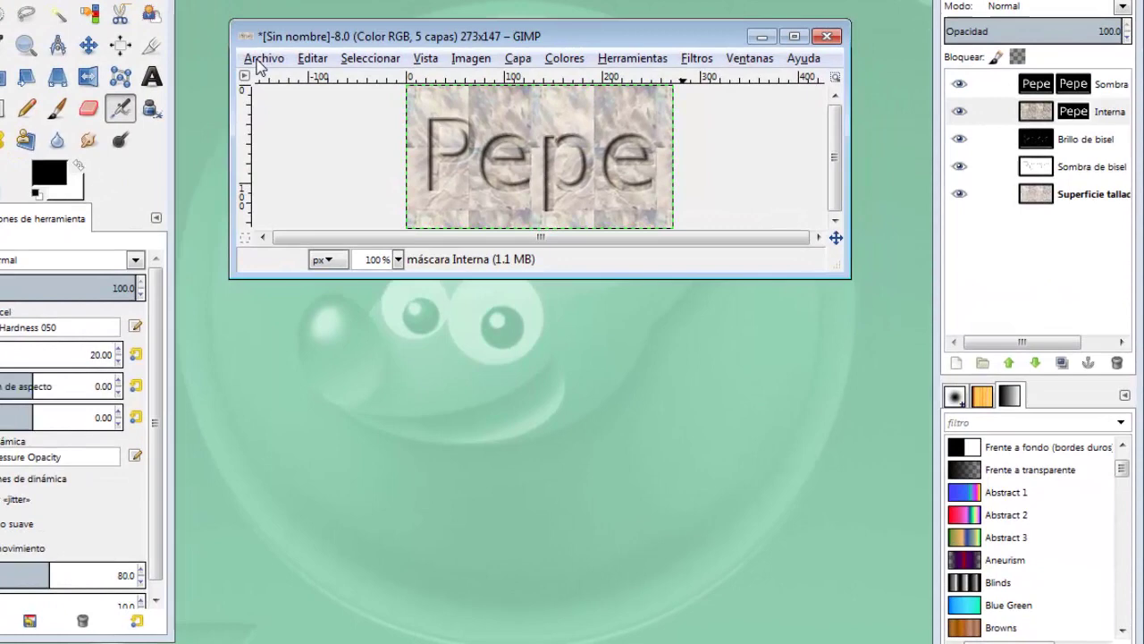
Open the Archivo menu of the untitled Pepe image
left_click(261, 59)
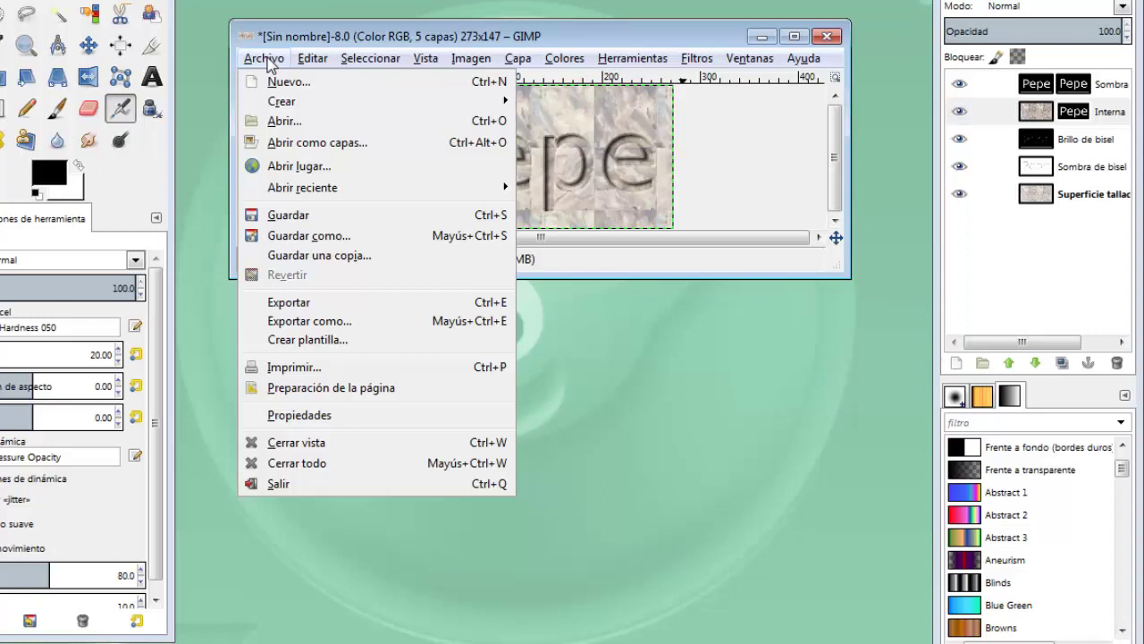
Save the image to the Escritorio (Desktop) as pepe.xcf, replacing 'Sin nombre'
left_click(356, 236)
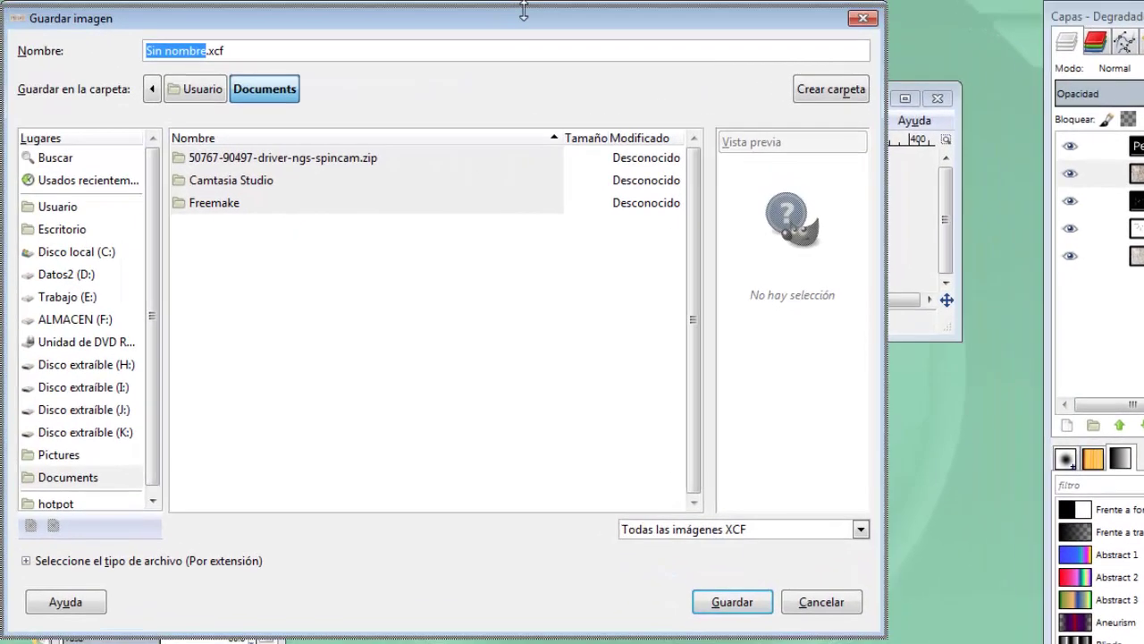
left_click_drag(524, 13, 648, 20)
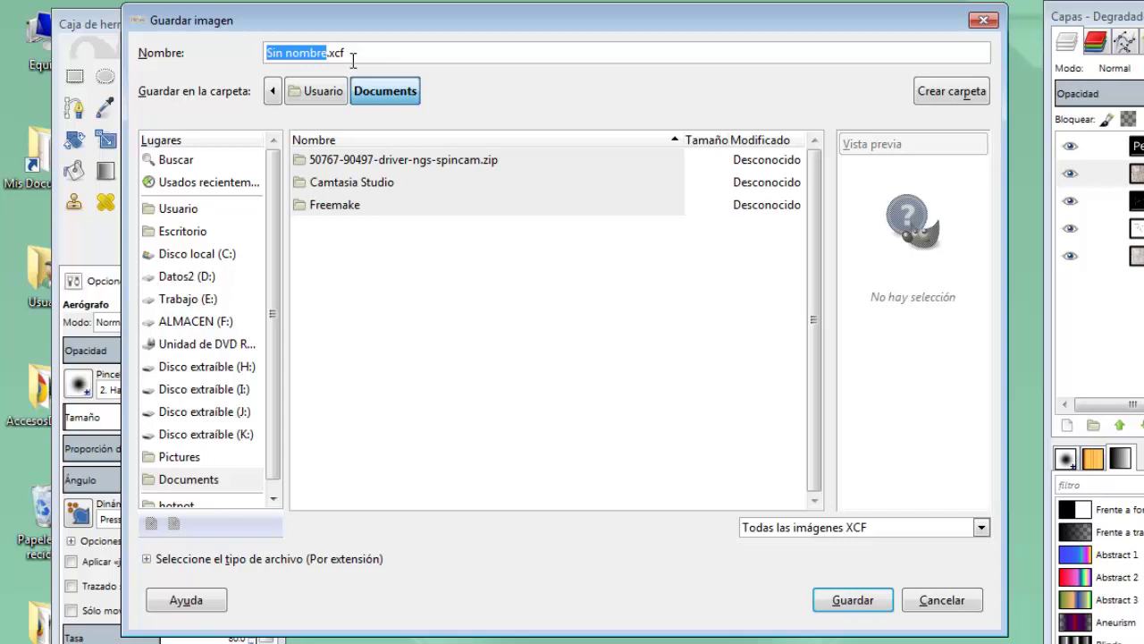
left_click(189, 234)
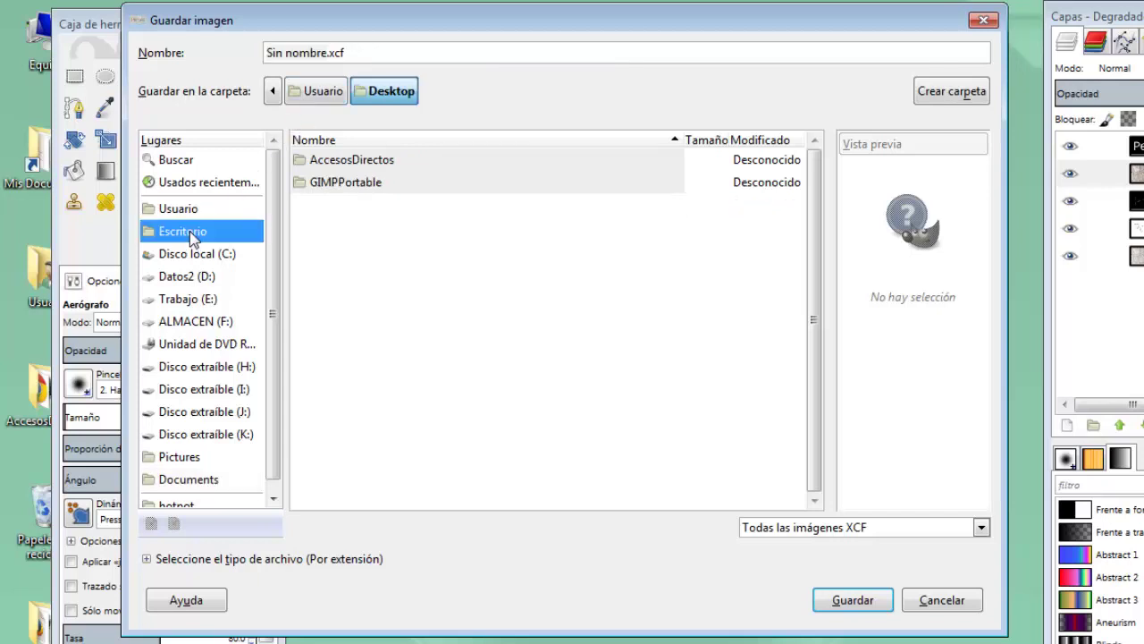
left_click(325, 53)
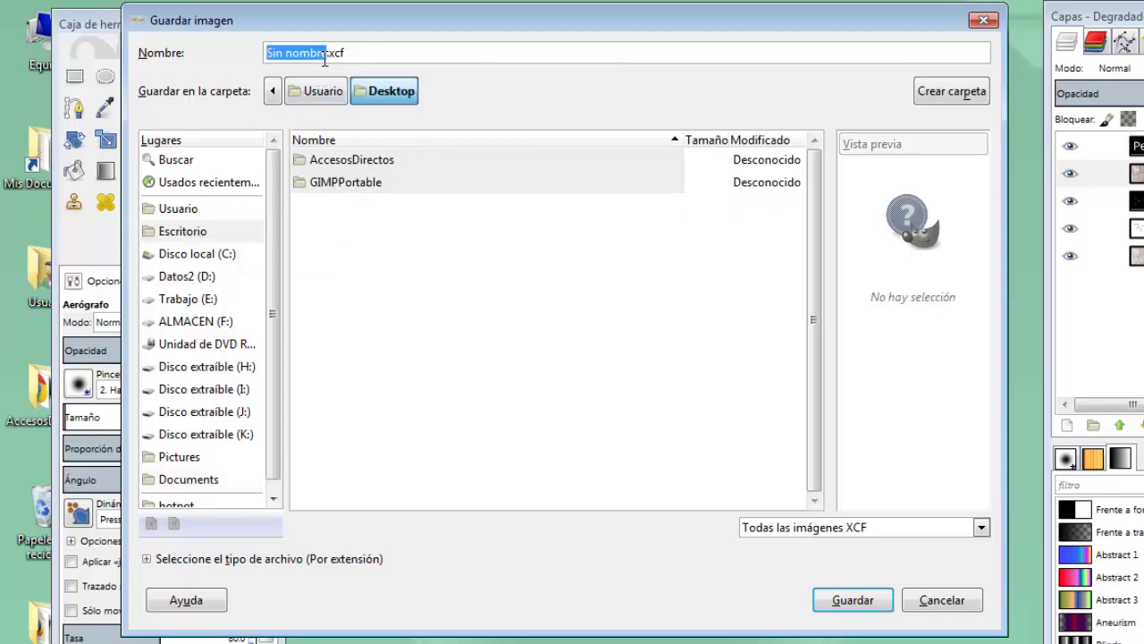
left_click(325, 54)
key("BackSpace")
key("BackSpace")
key("BackSpace")
key("BackSpace")
key("BackSpace")
key("BackSpace")
key("BackSpace")
key("BackSpace")
key("BackSpace")
type("p")
type("epe")
left_click(830, 600)
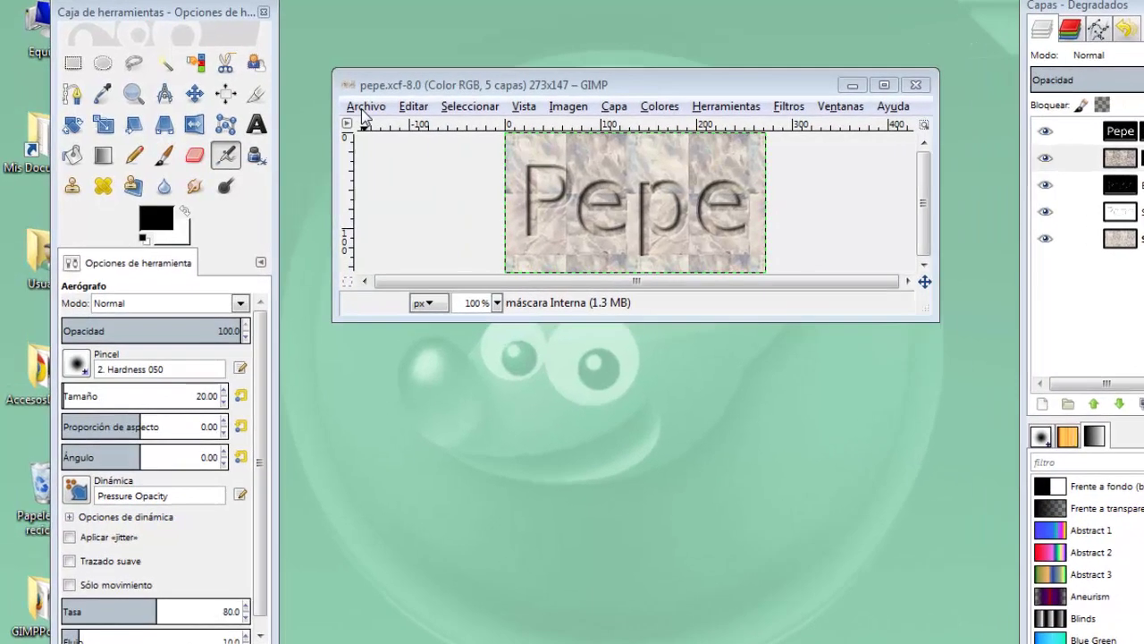
Create a new MOOCGIMP folder on the Desktop from the Guardar como dialog
left_click(339, 110)
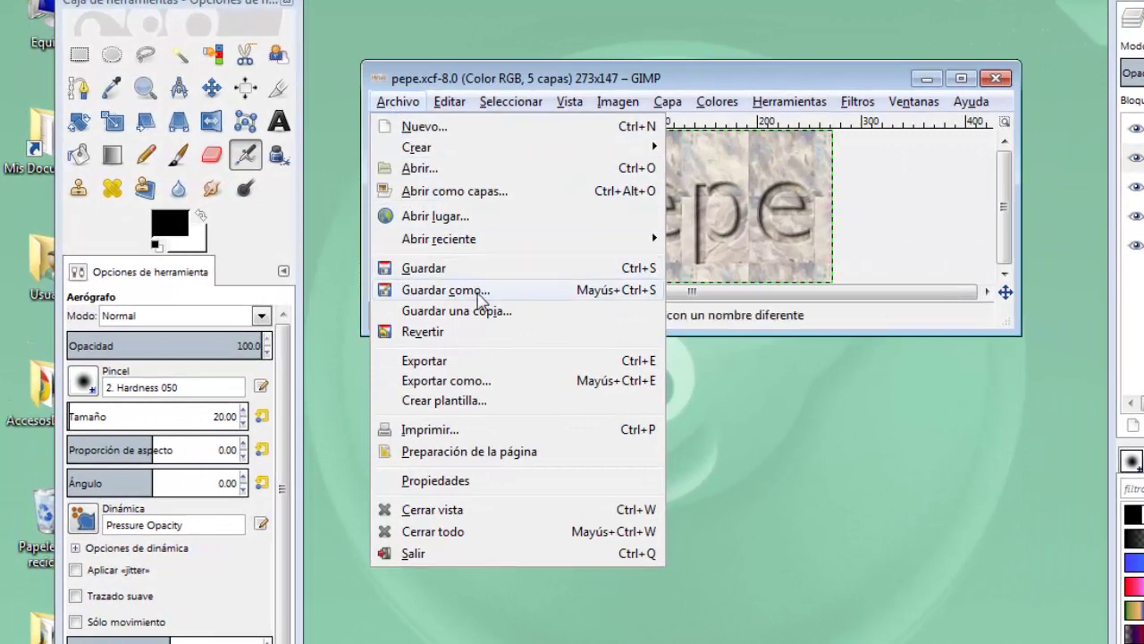
left_click(480, 298)
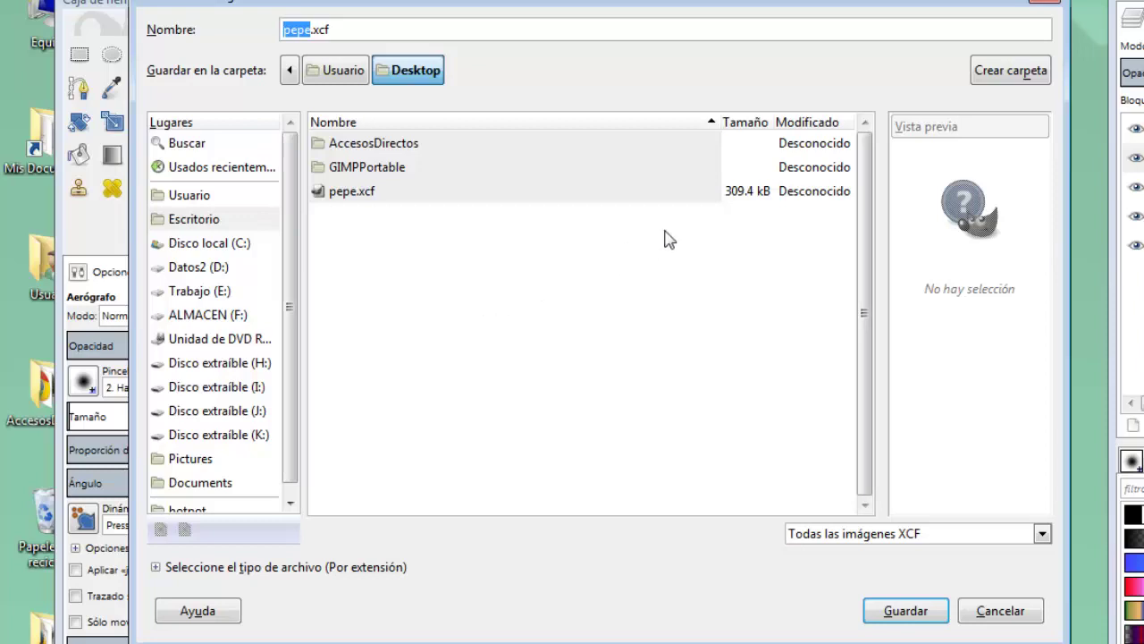
left_click(998, 82)
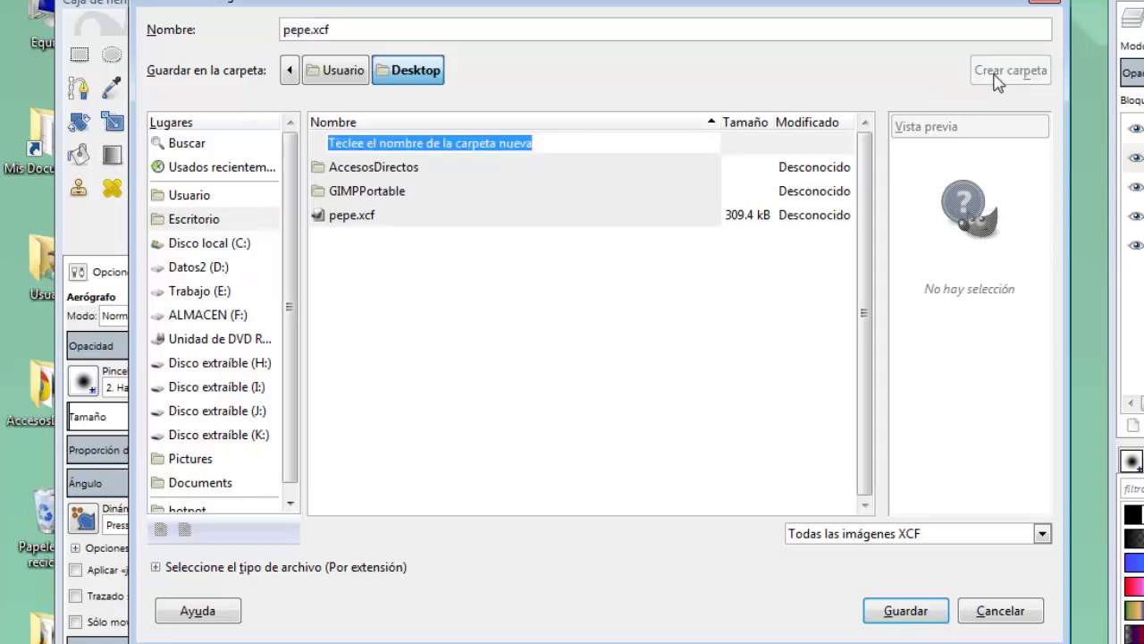
type("MOOCGIM")
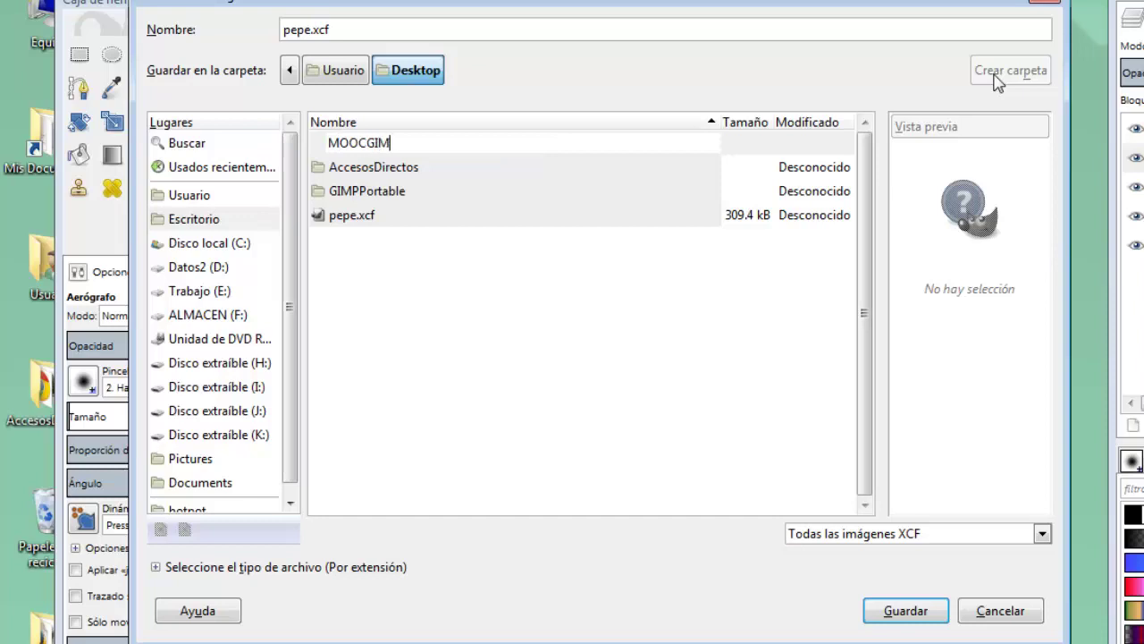
type("P")
key("Return")
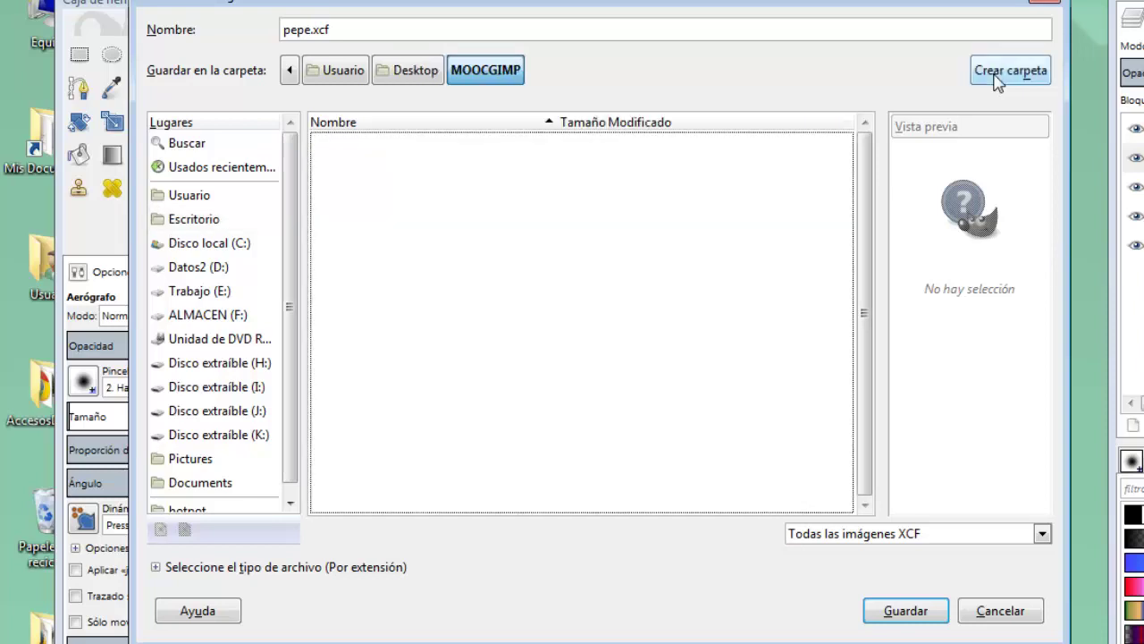
Rename the file from pepe to nombre.xcf
double_click(312, 37)
left_click(312, 37)
key("BackSpace")
key("BackSpace")
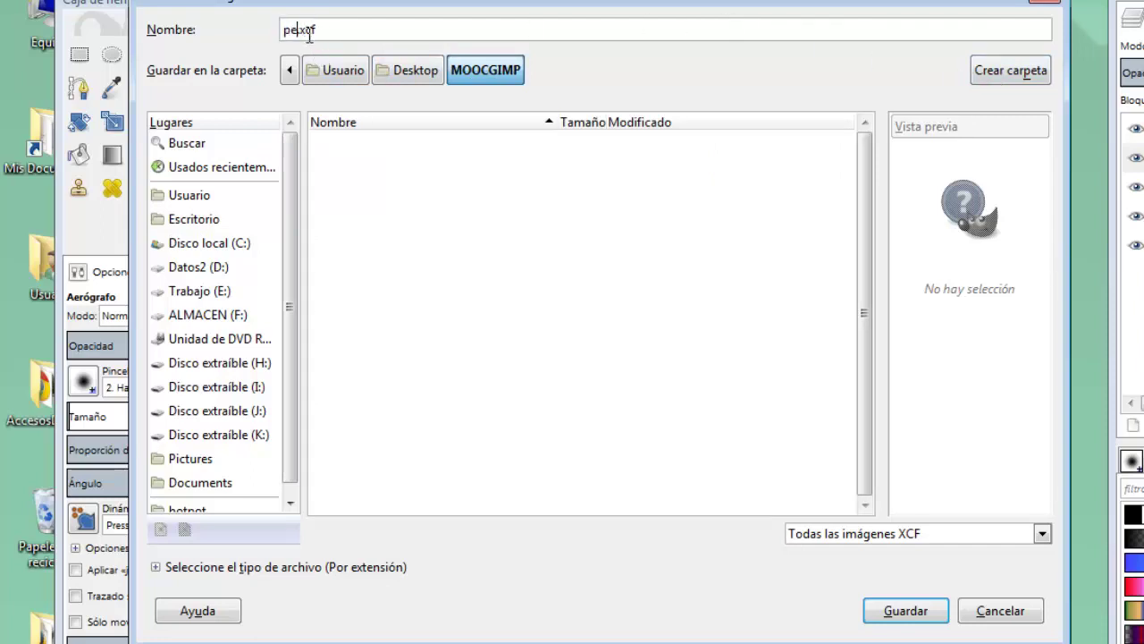
key("BackSpace")
key("BackSpace")
type("nombre")
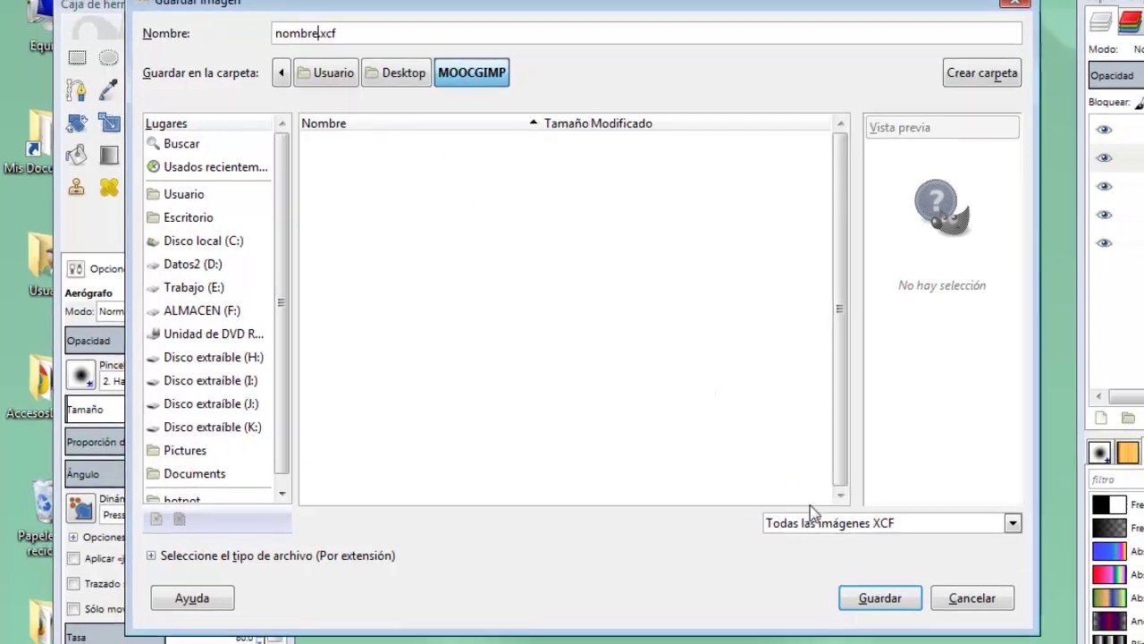
Save the image as nombre.xcf inside the MOOCGIMP folder
left_click(879, 598)
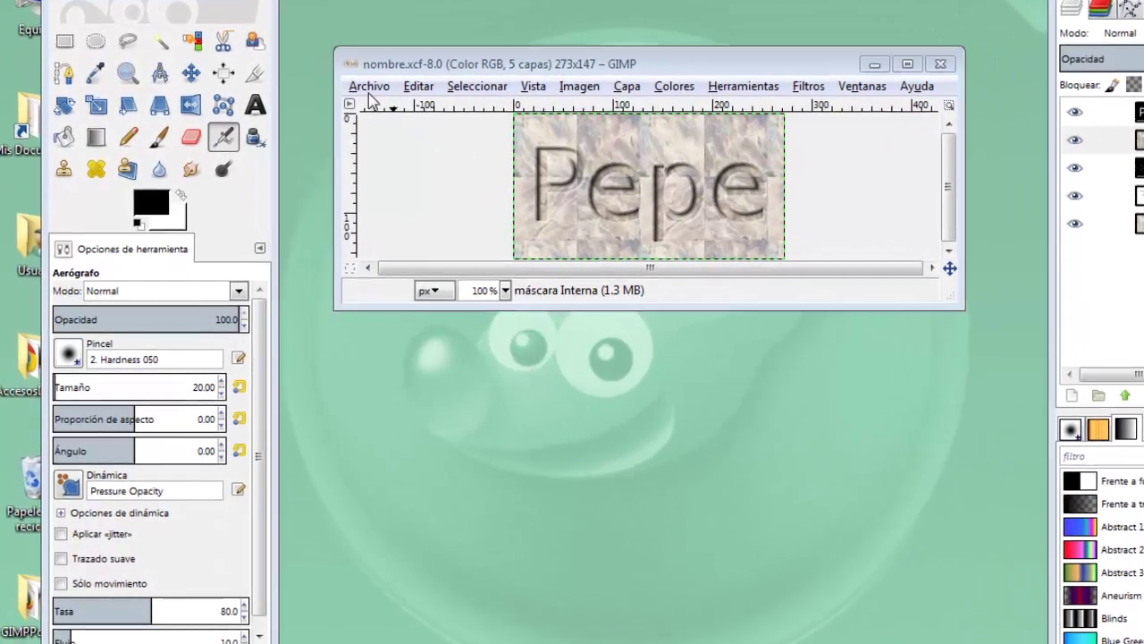
Open the Archivo menu to prepare exporting
left_click(370, 86)
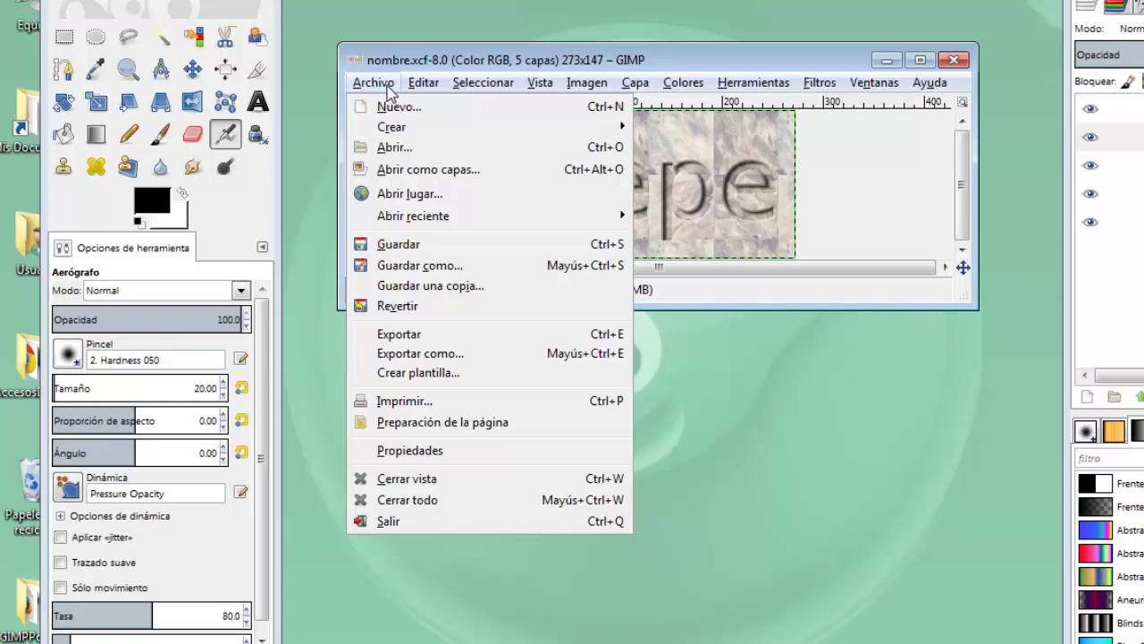
Export the image as pepe.png into MOOCGIMP with default PNG settings
left_click(433, 340)
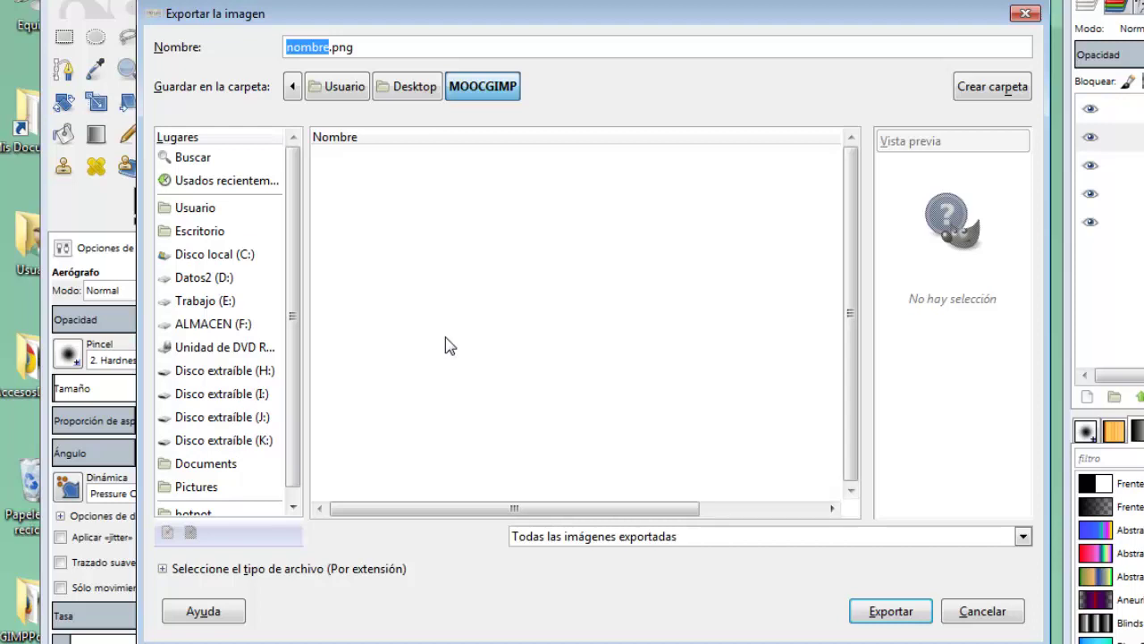
type("pepe")
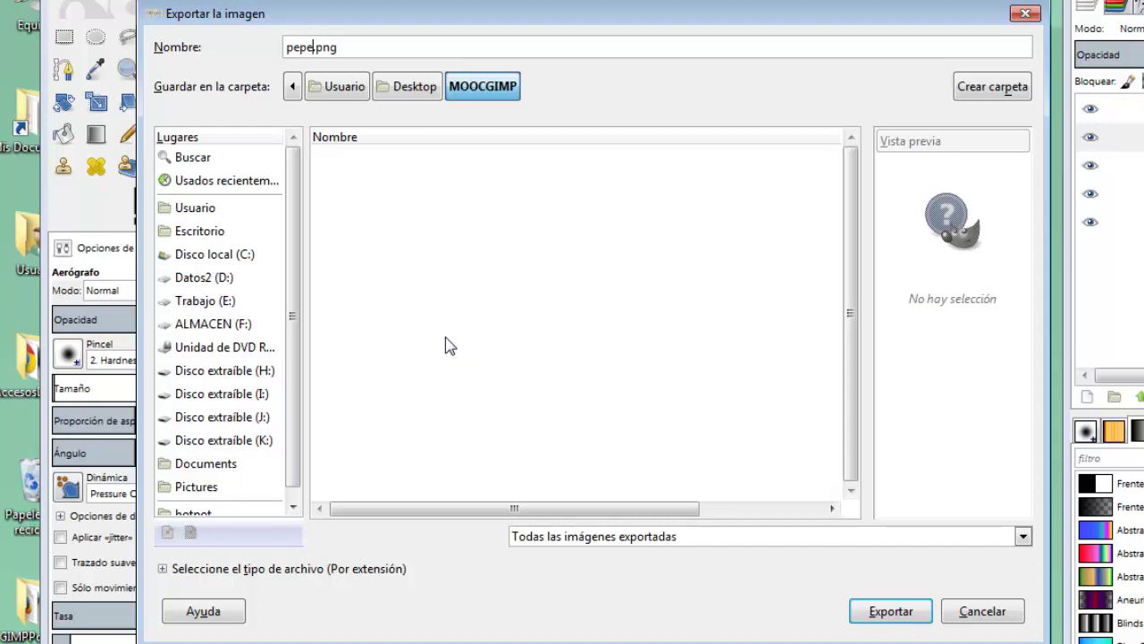
left_click(888, 616)
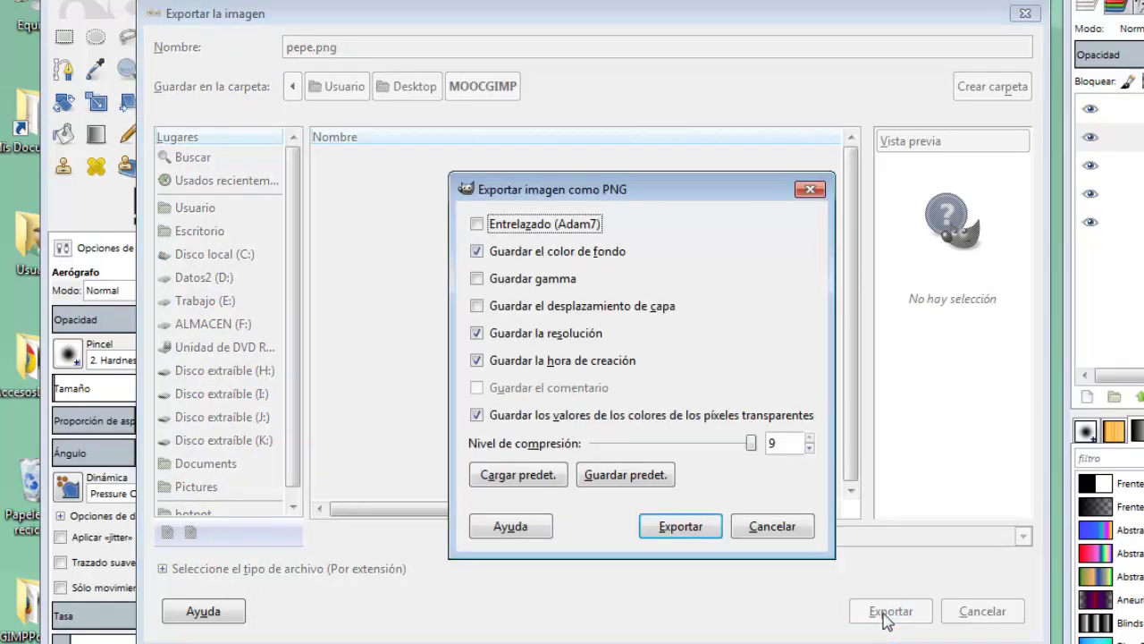
left_click(672, 529)
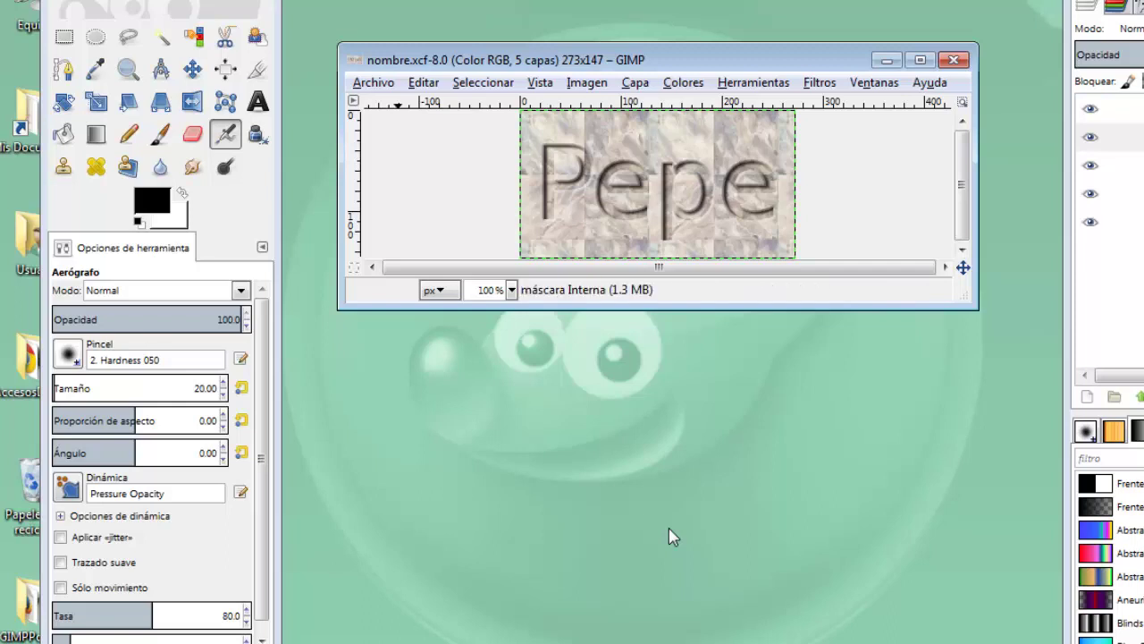
Export a copy as nuevonombre.jpg into MOOCGIMP at JPEG quality 90
left_click(368, 86)
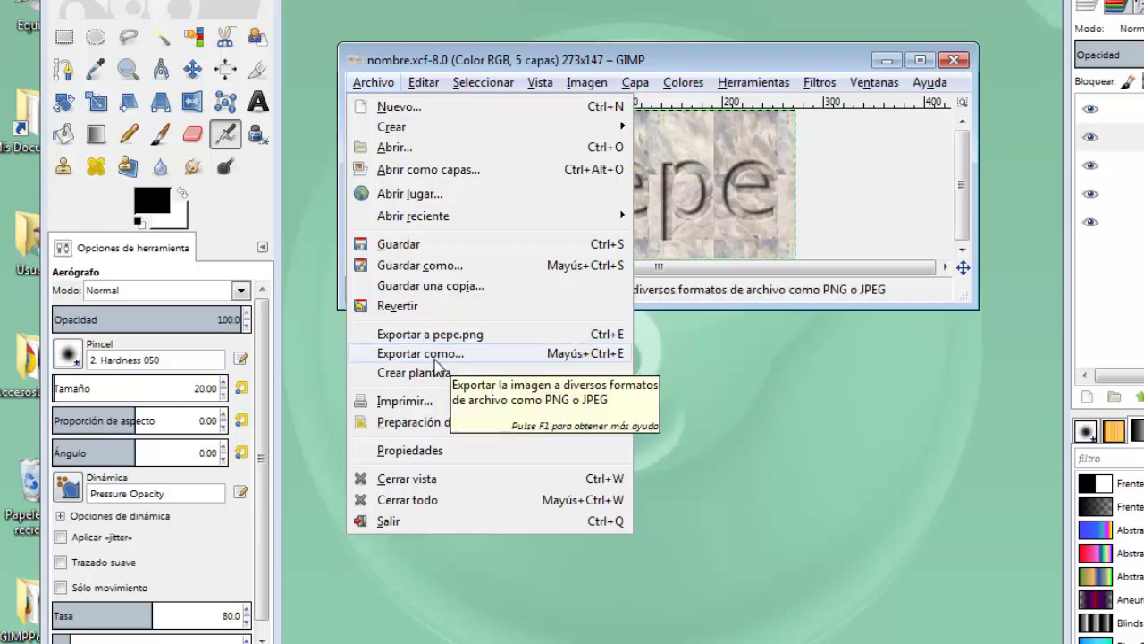
left_click(435, 357)
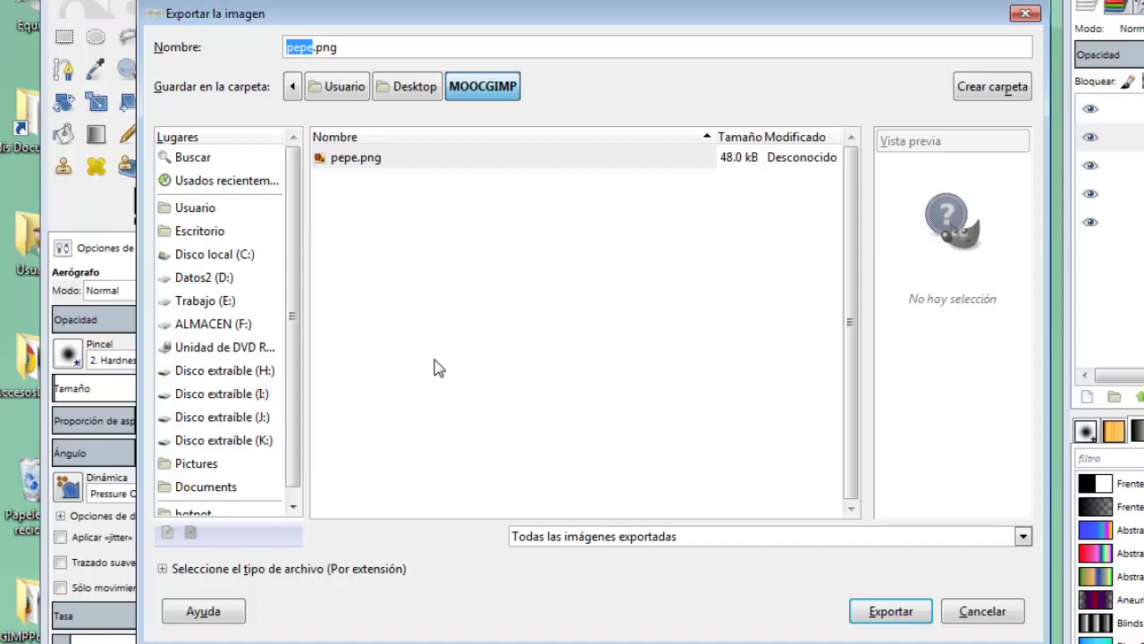
type("n")
type("uwevo")
key("BackSpace")
key("BackSpace")
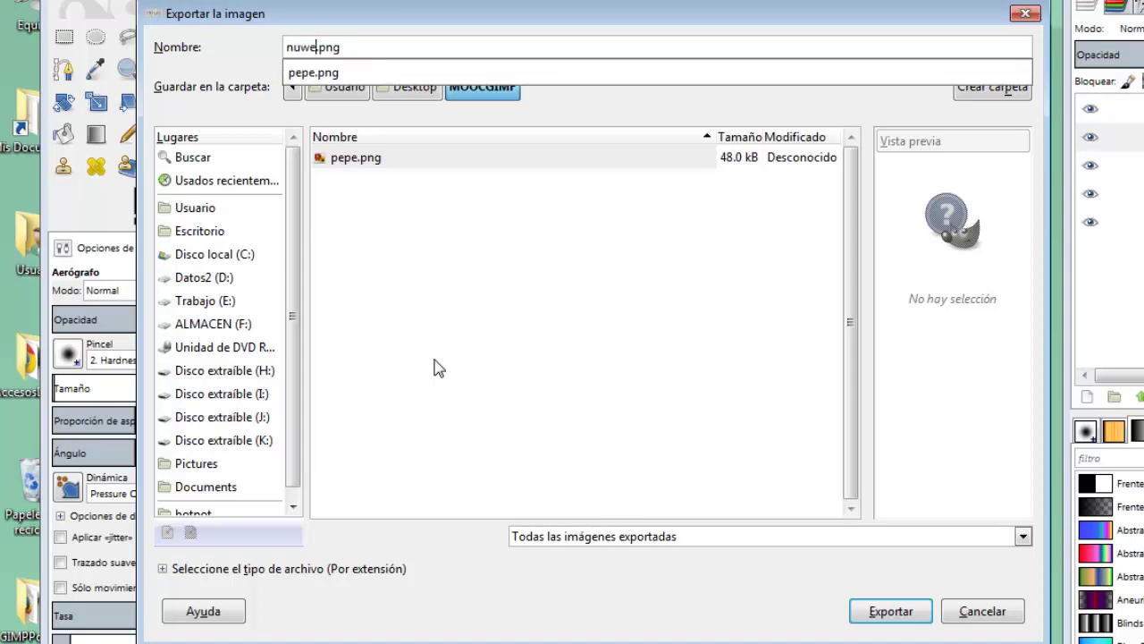
key("BackSpace")
key("BackSpace")
type("e")
type("vonombre")
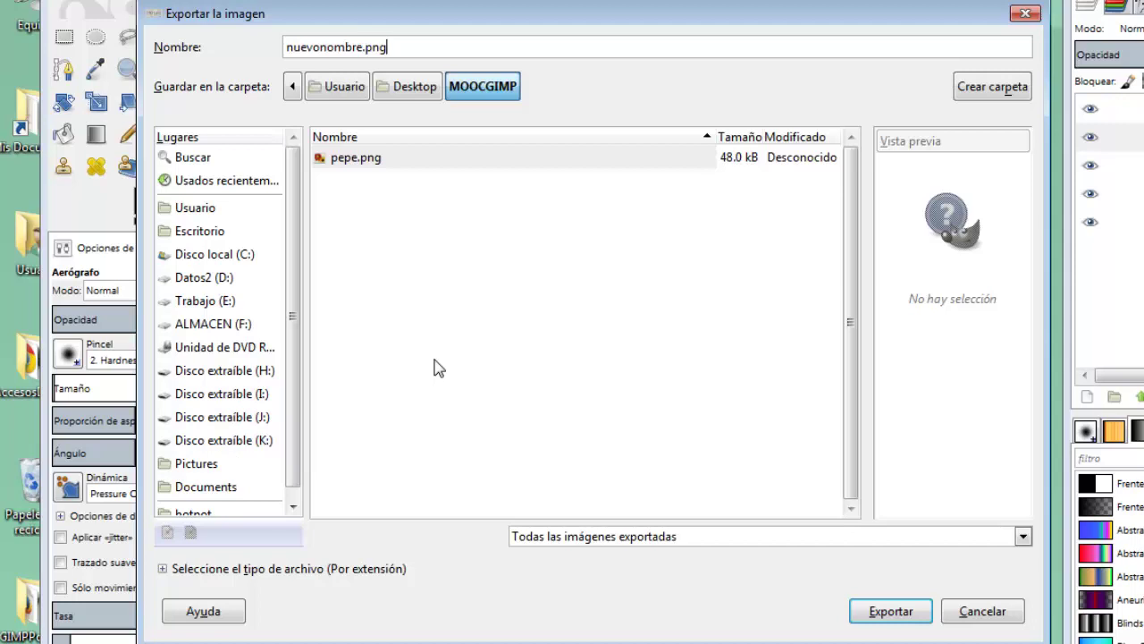
key("BackSpace")
key("BackSpace")
key("BackSpace")
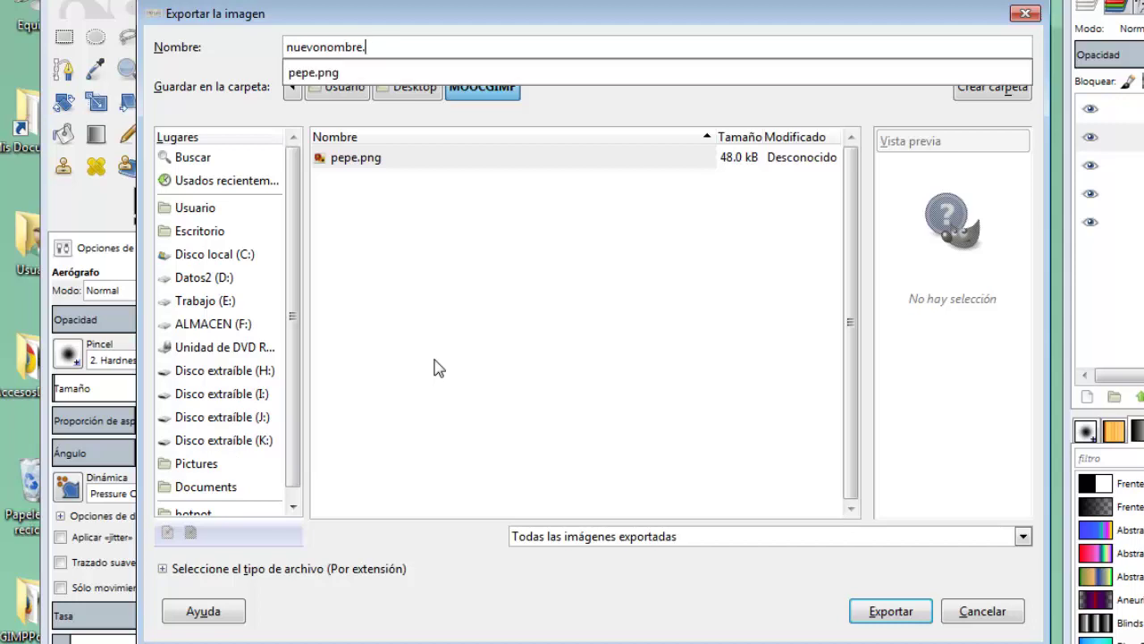
type("jpg")
left_click(907, 626)
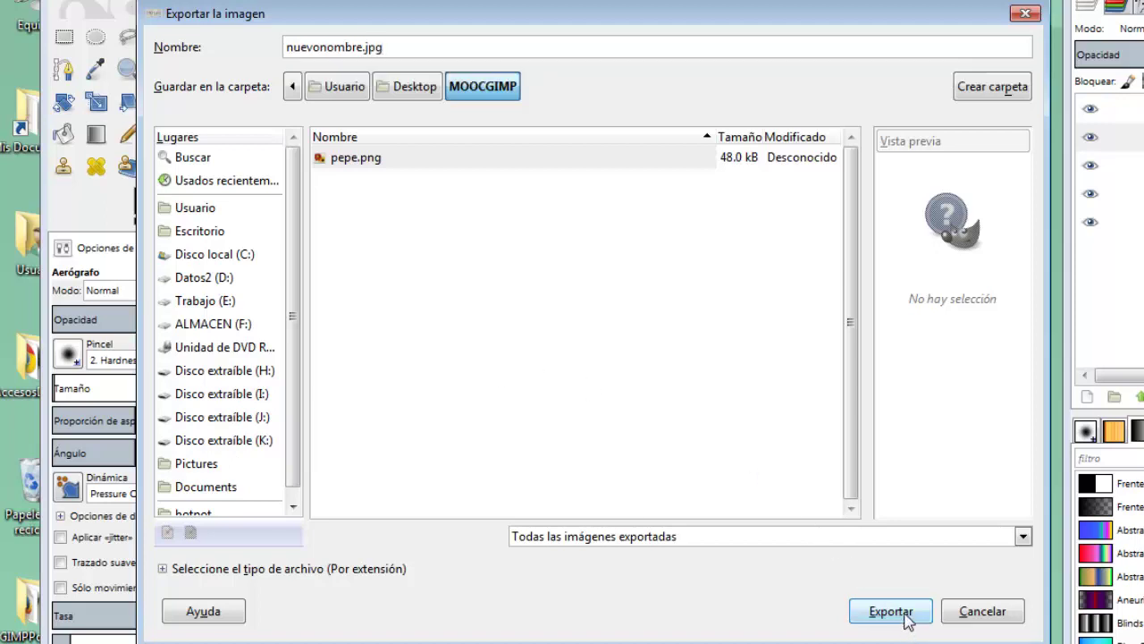
left_click(904, 615)
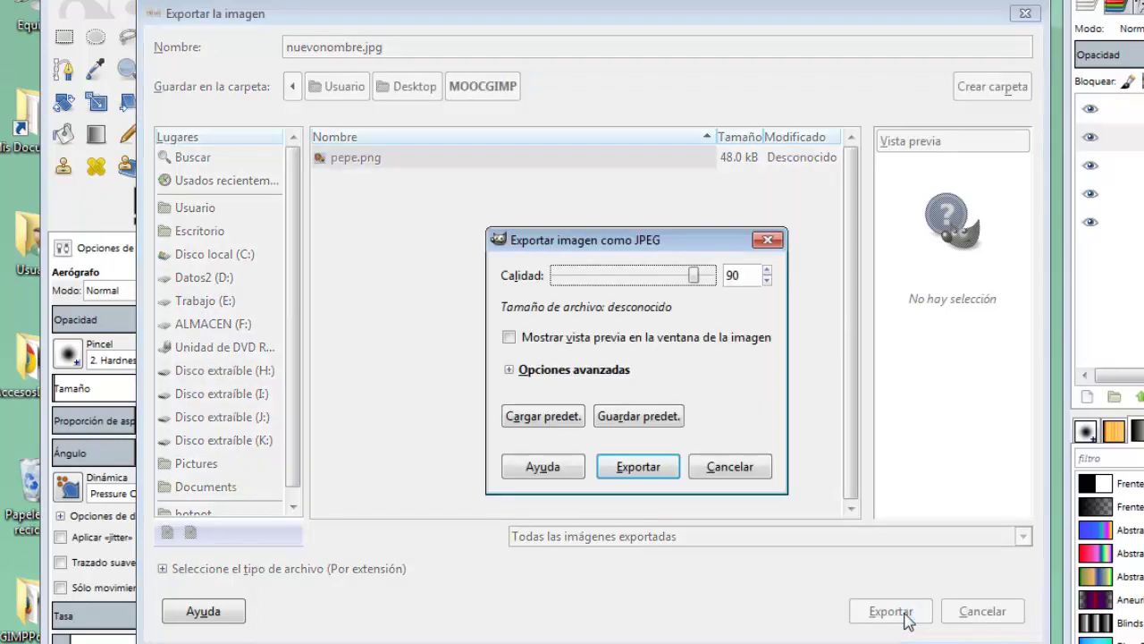
left_click(635, 469)
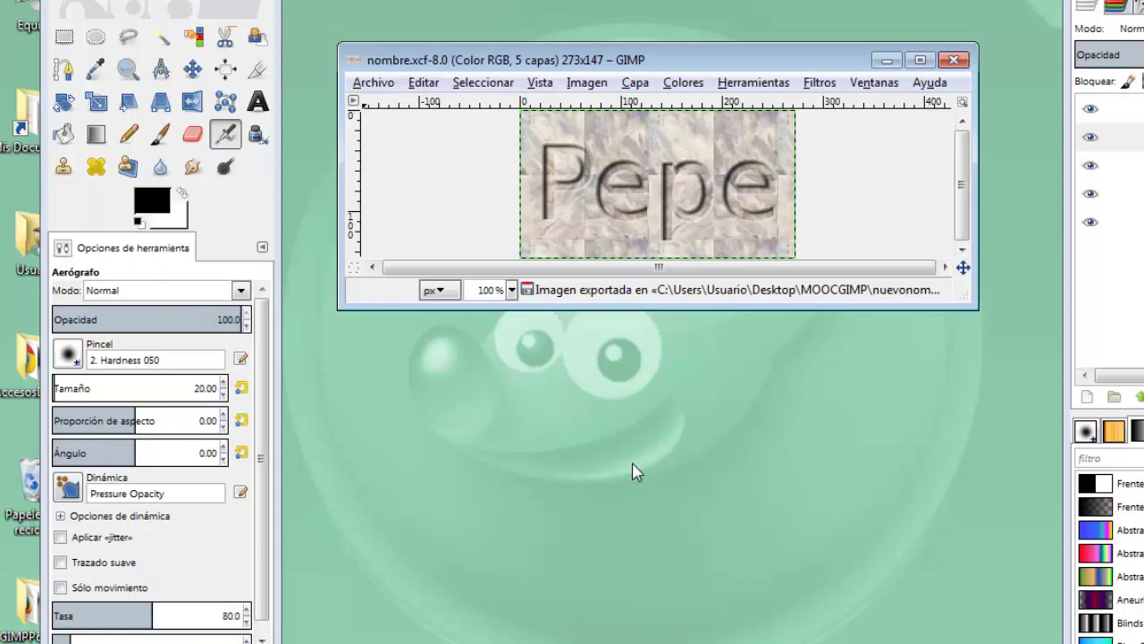
Reopen the Exportar como dialog on the MOOCGIMP folder
left_click(384, 83)
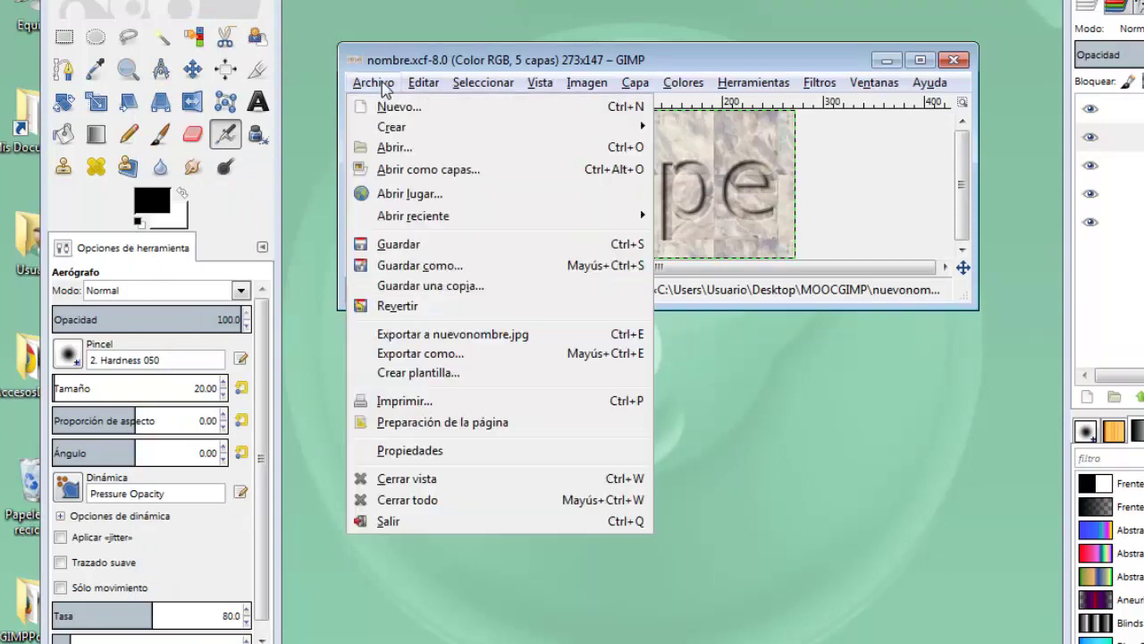
left_click(473, 354)
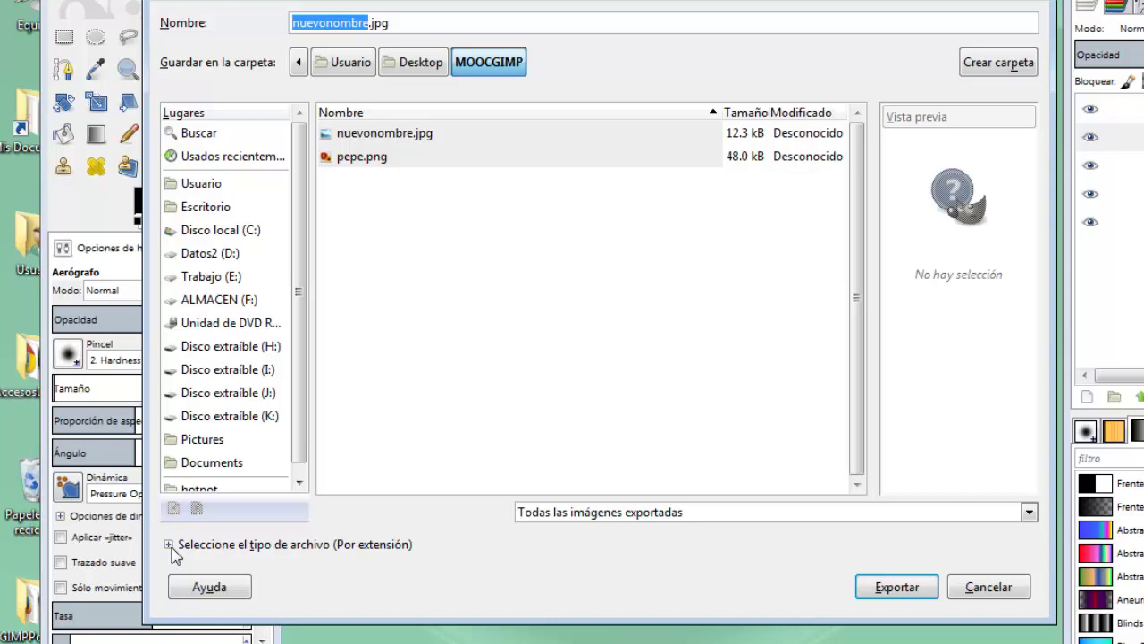
Choose Imagen TIFF as file type and export nuevonombre.tif into MOOCGIMP
left_click(169, 545)
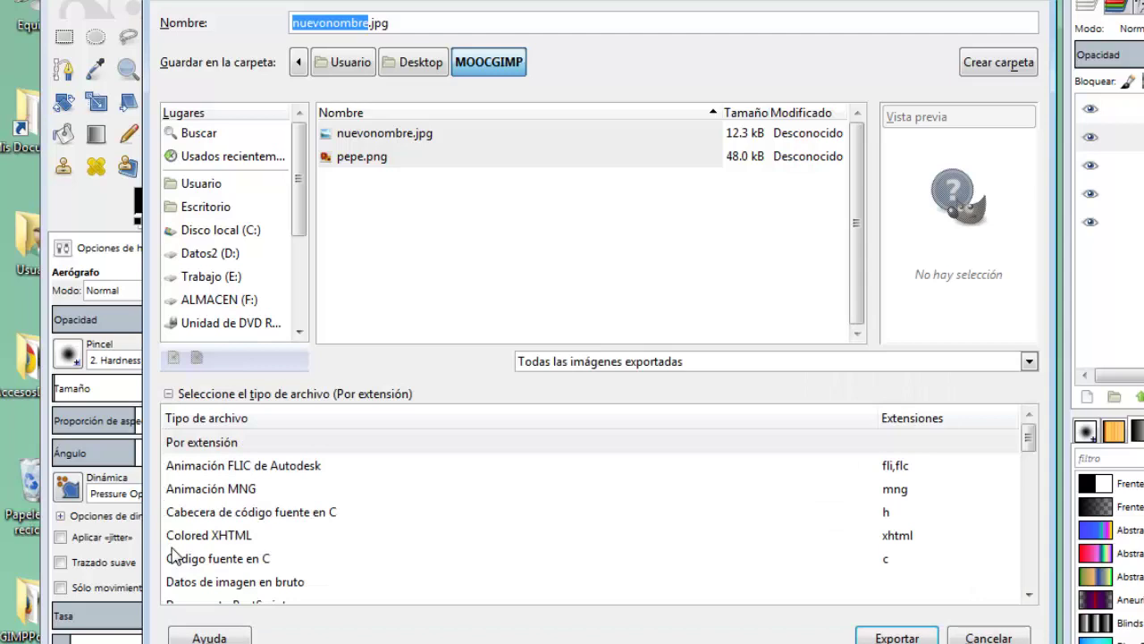
scroll(268, 536, "down", 2)
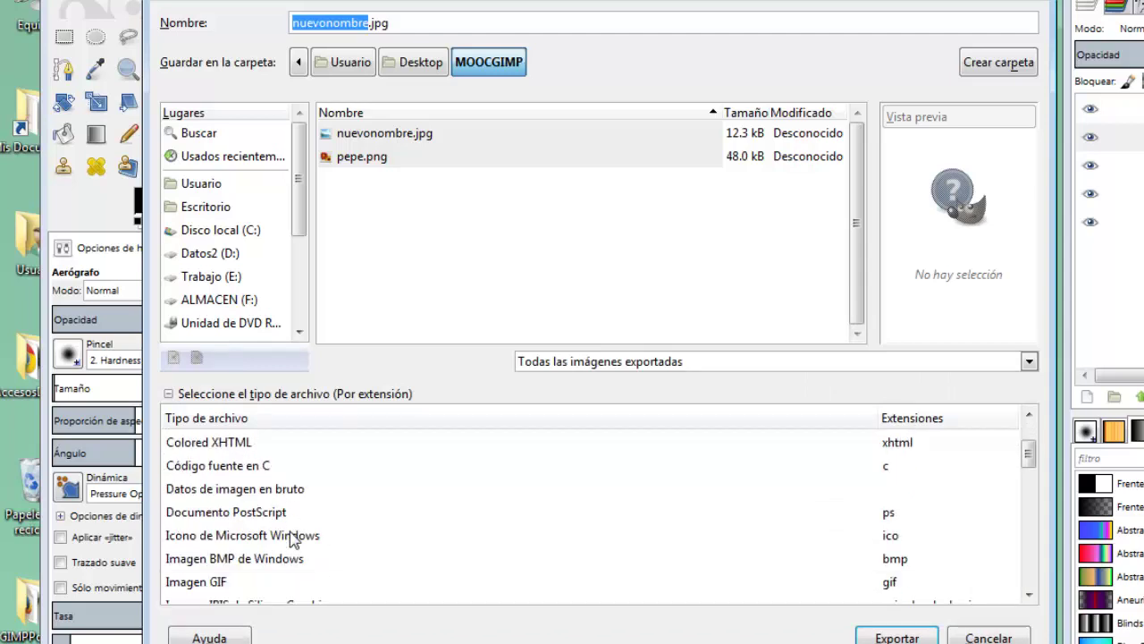
scroll(290, 534, "down", 2)
scroll(292, 536, "down", 1)
scroll(291, 536, "down", 1)
scroll(291, 540, "down", 1)
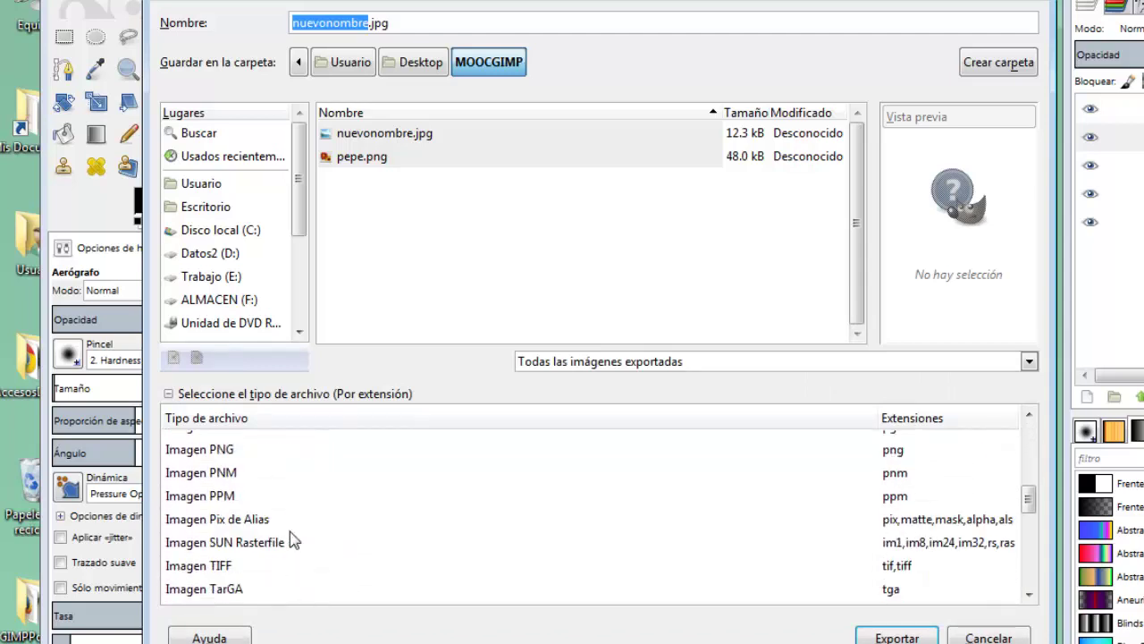
scroll(295, 540, "down", 2)
scroll(295, 539, "down", 1)
scroll(294, 538, "down", 1)
scroll(294, 537, "down", 2)
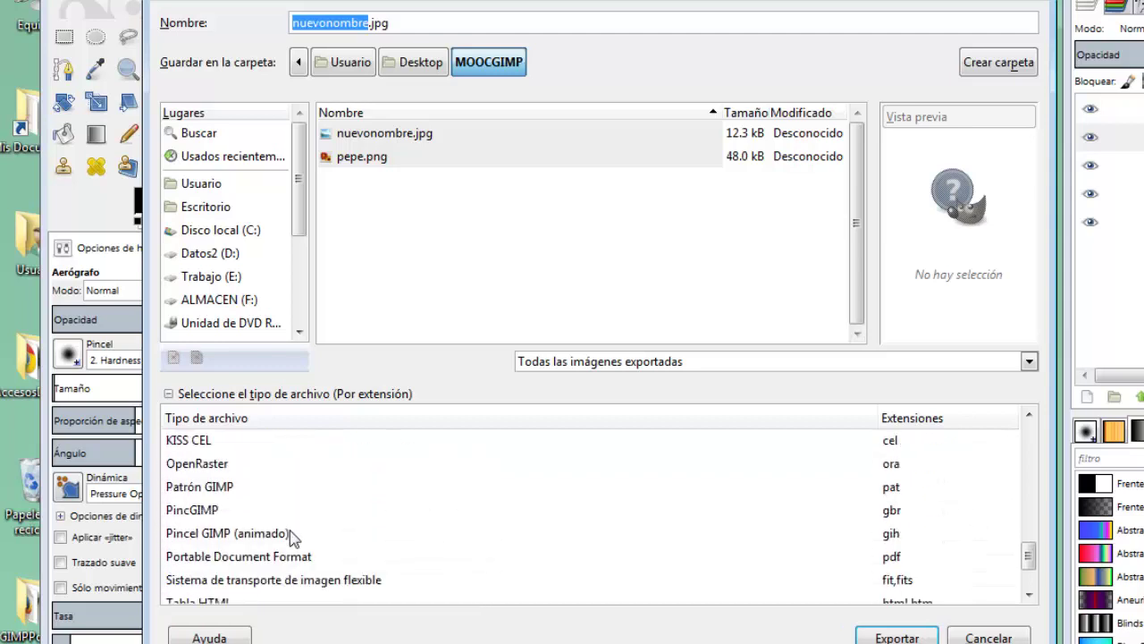
scroll(293, 537, "down", 1)
scroll(294, 536, "down", 1)
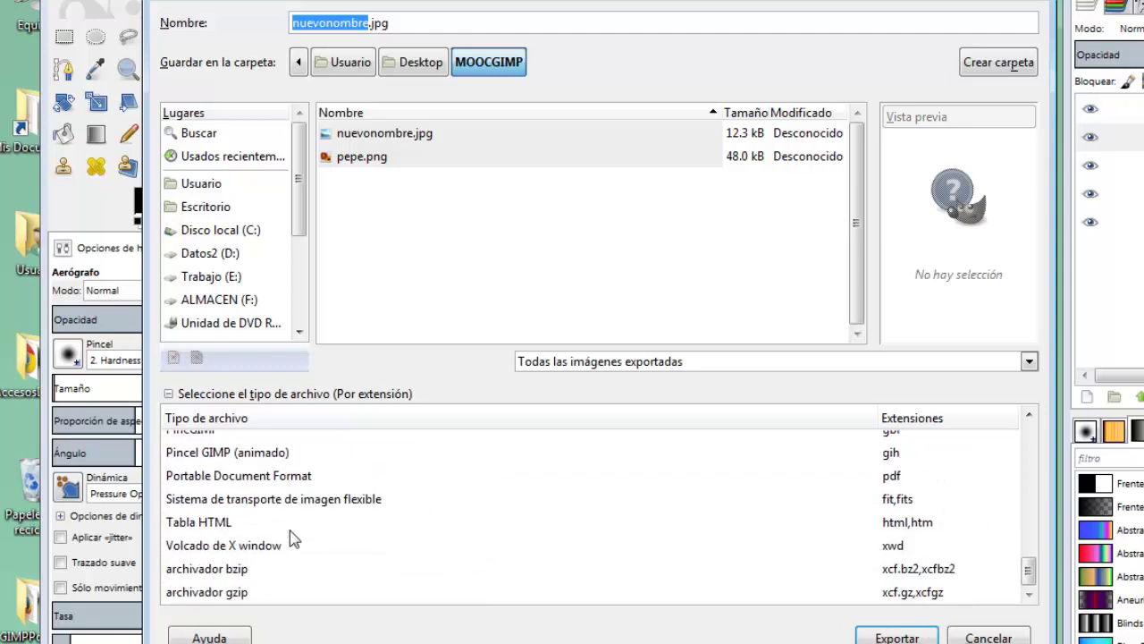
scroll(292, 538, "up", 1)
scroll(292, 538, "up", 2)
scroll(292, 539, "up", 1)
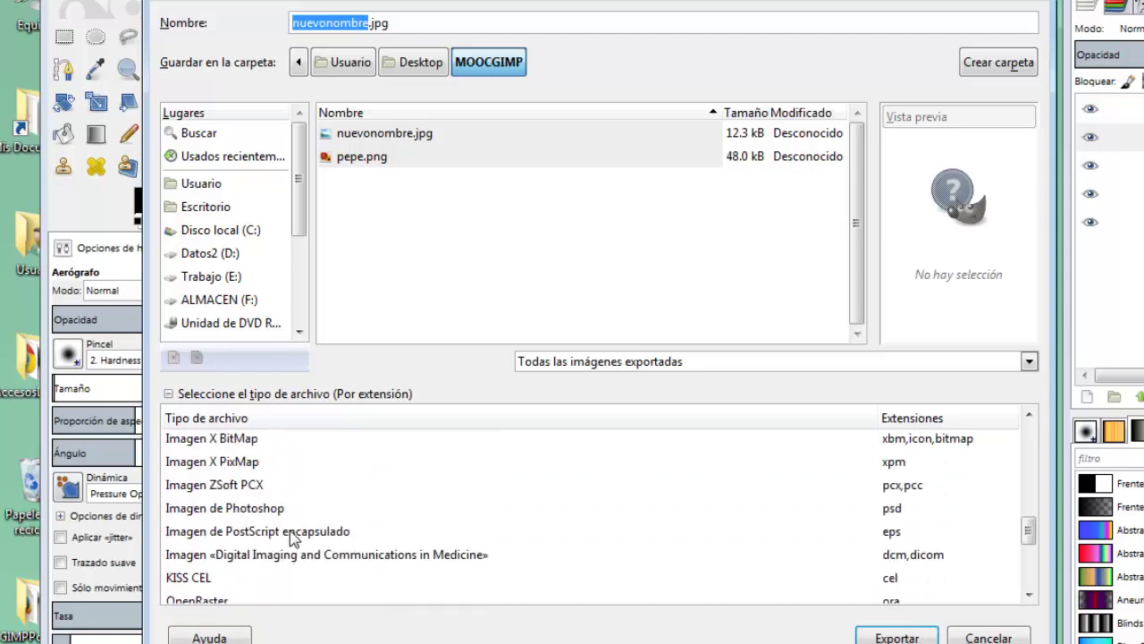
scroll(292, 538, "up", 1)
scroll(294, 536, "up", 1)
scroll(294, 535, "up", 1)
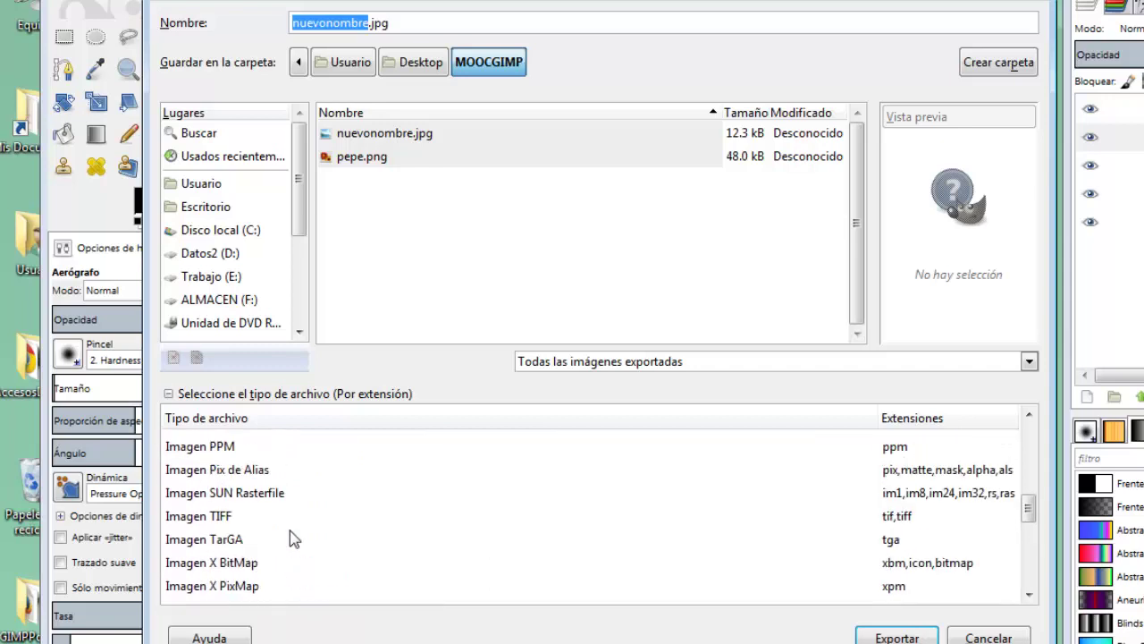
left_click(193, 520)
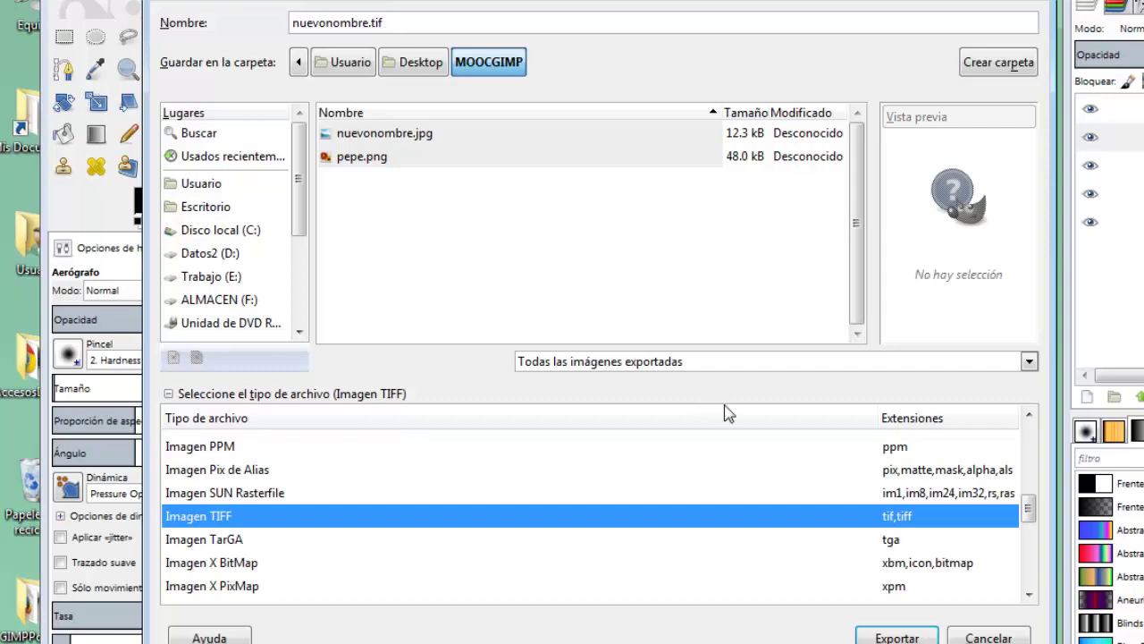
left_click(898, 638)
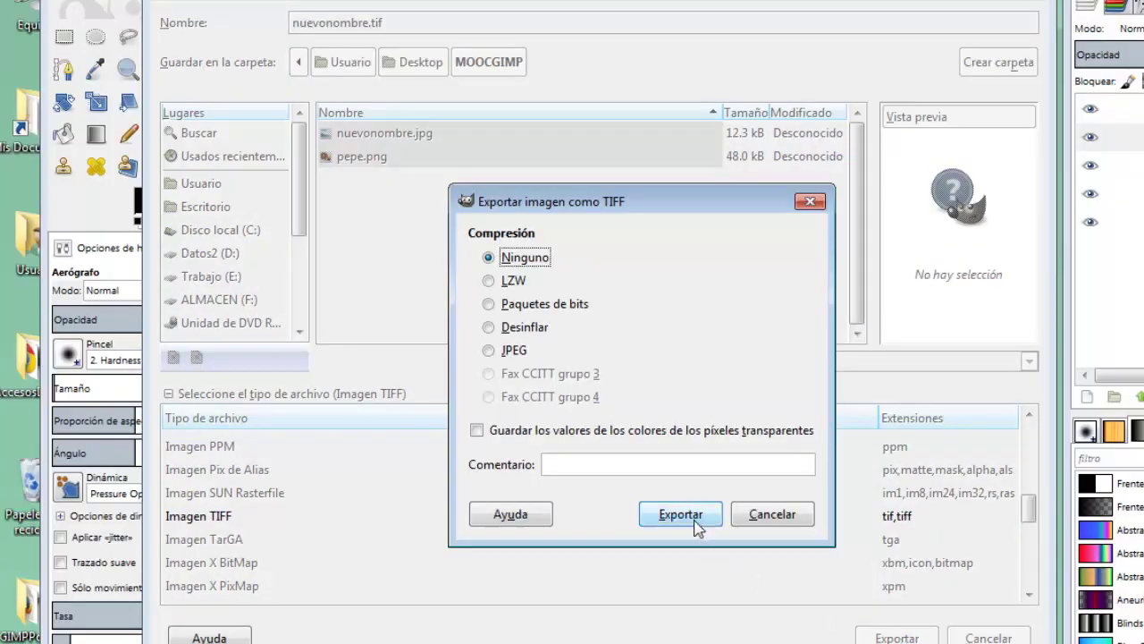
left_click(690, 515)
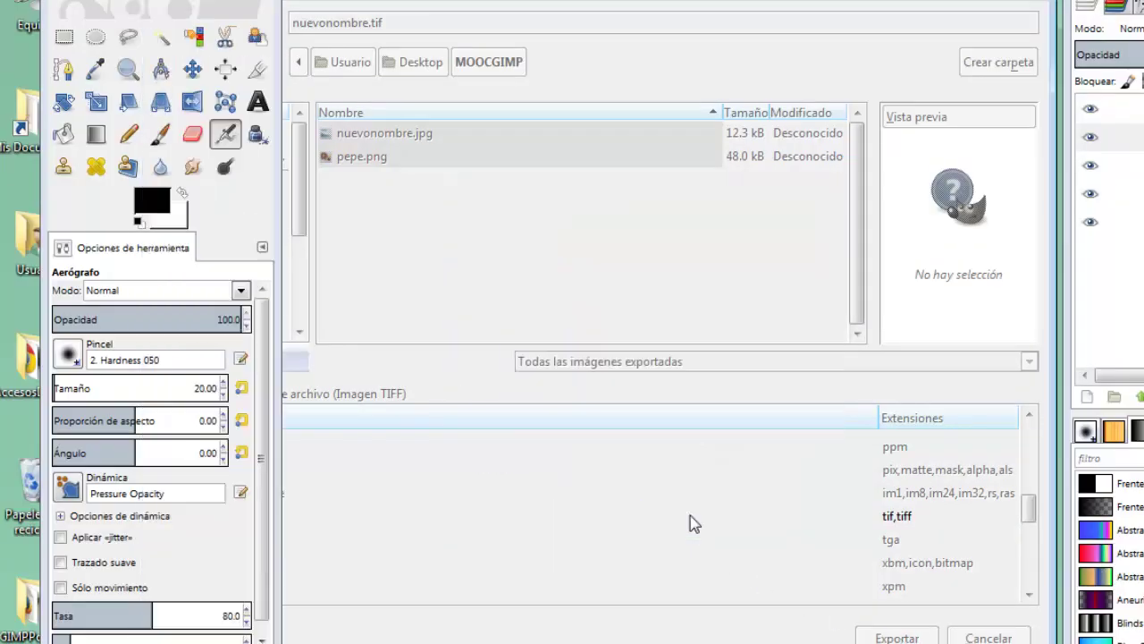